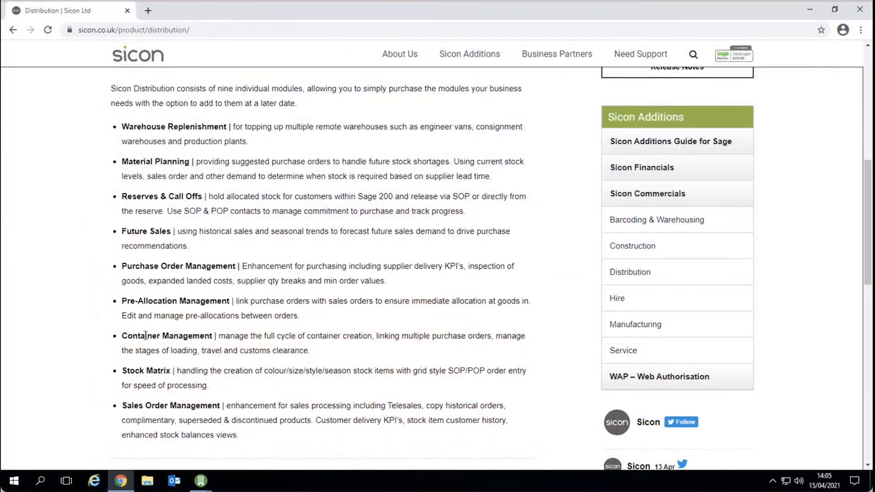
Step: Switch to Sage 200 and review the container sizes set up in Container Manager maintenance
{"action": "left_click_drag", "start_coordinate": [122, 336], "coordinate": [170, 338]}
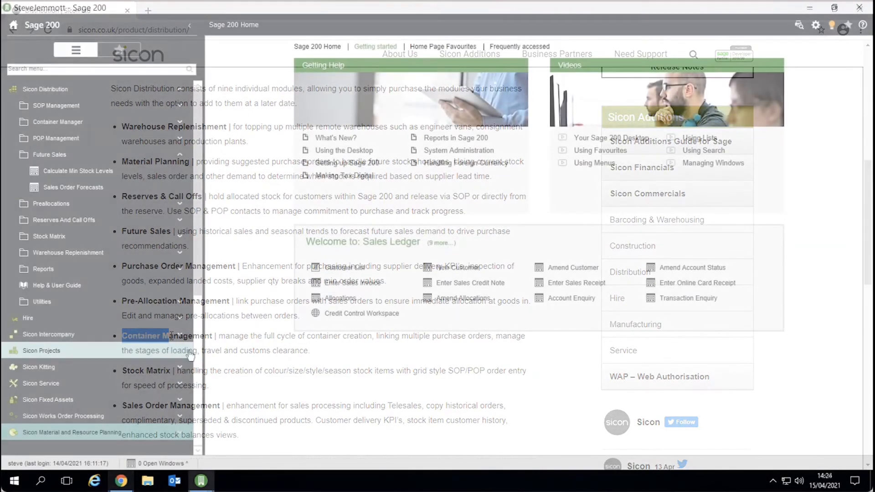
{"action": "scroll", "coordinate": [64, 273], "scroll_direction": "up", "scroll_amount": 2}
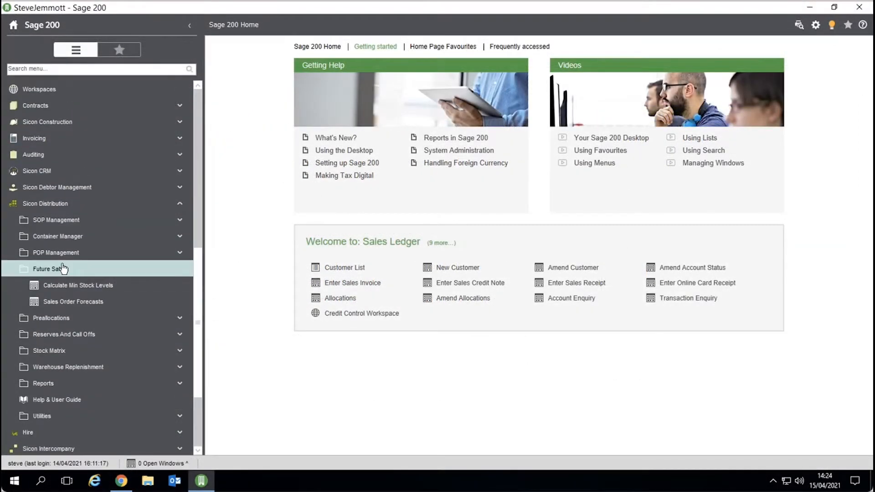
{"action": "left_click", "coordinate": [63, 269]}
{"action": "left_click", "coordinate": [63, 240]}
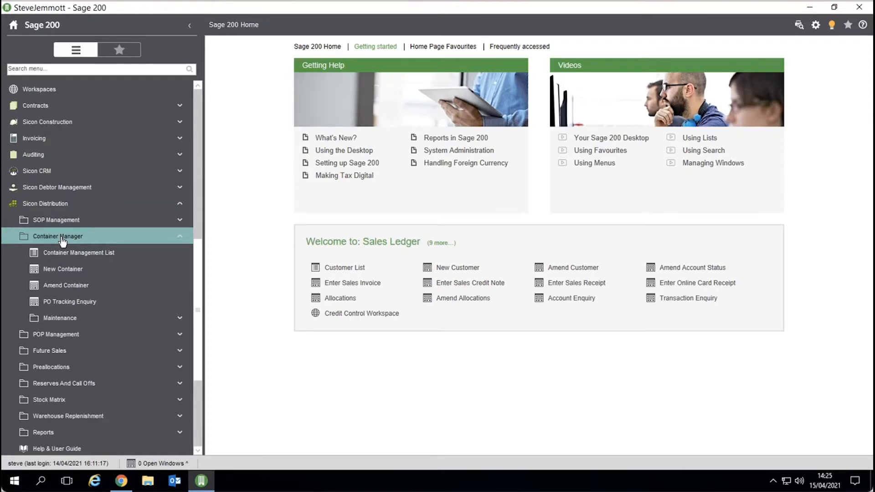
{"action": "left_click", "coordinate": [68, 321]}
{"action": "left_click", "coordinate": [70, 336]}
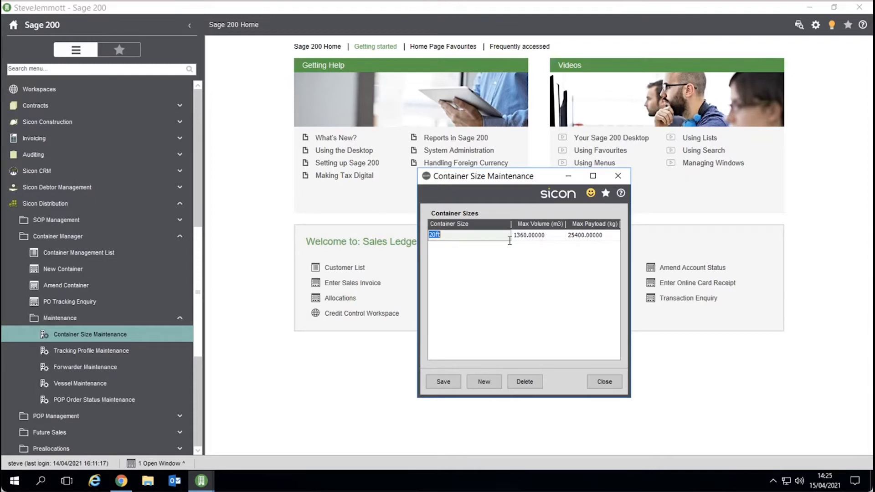
{"action": "left_click", "coordinate": [603, 381]}
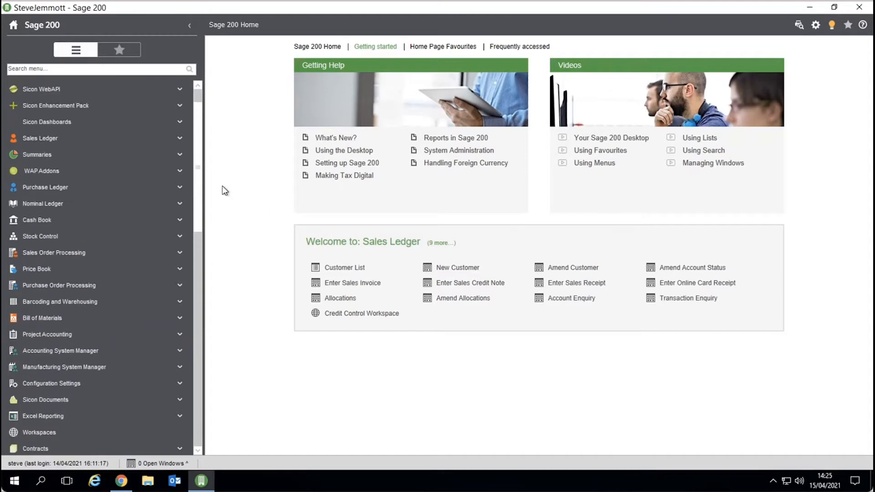
Step: Open the stock list and filter it by "acs"
{"action": "left_click", "coordinate": [68, 237]}
{"action": "left_click", "coordinate": [82, 251]}
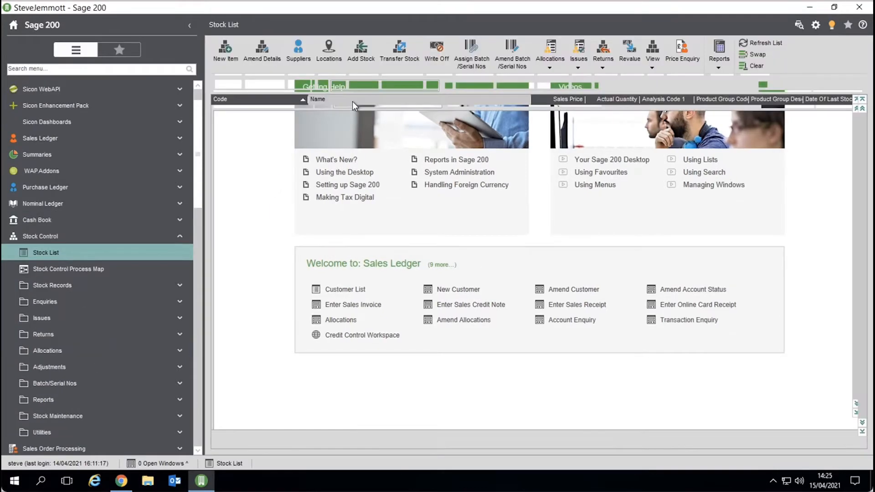
{"action": "left_click", "coordinate": [355, 86]}
{"action": "type", "text": "acs"}
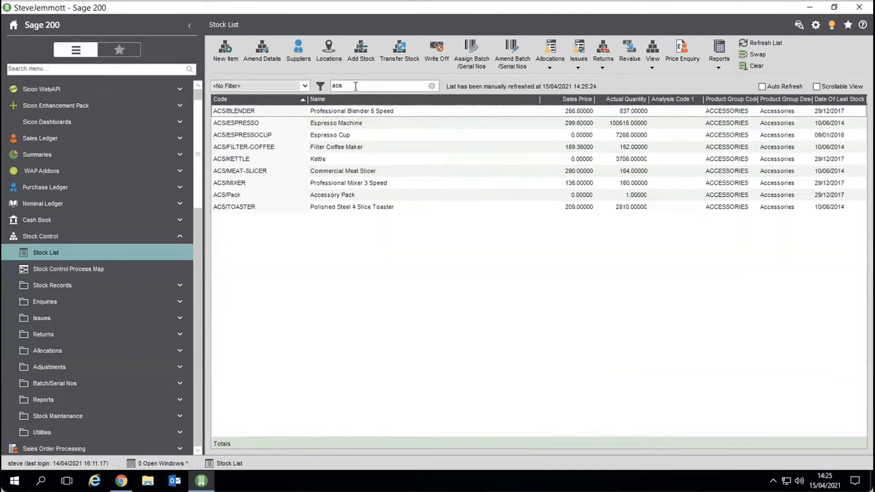
Step: Open the Espresso Machine stock item, review its Sicon distribution settings for container volume and weight, and close the record
{"action": "left_click", "coordinate": [326, 123]}
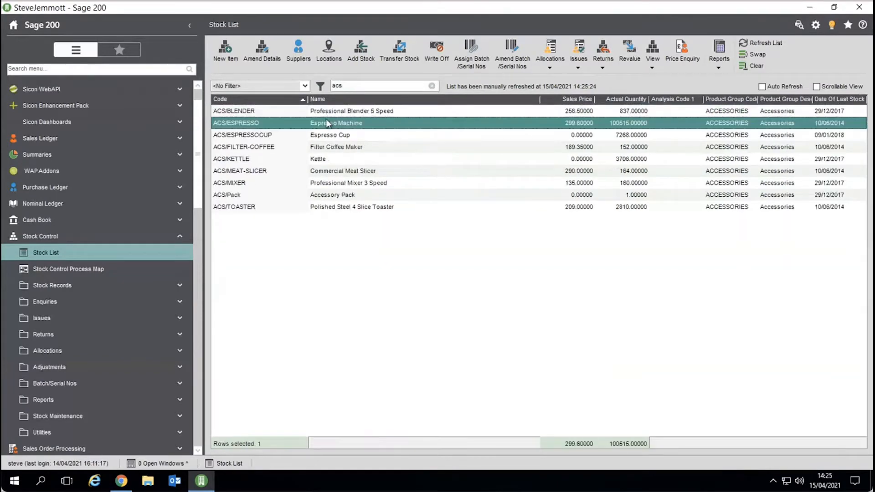
{"action": "left_click", "coordinate": [275, 64]}
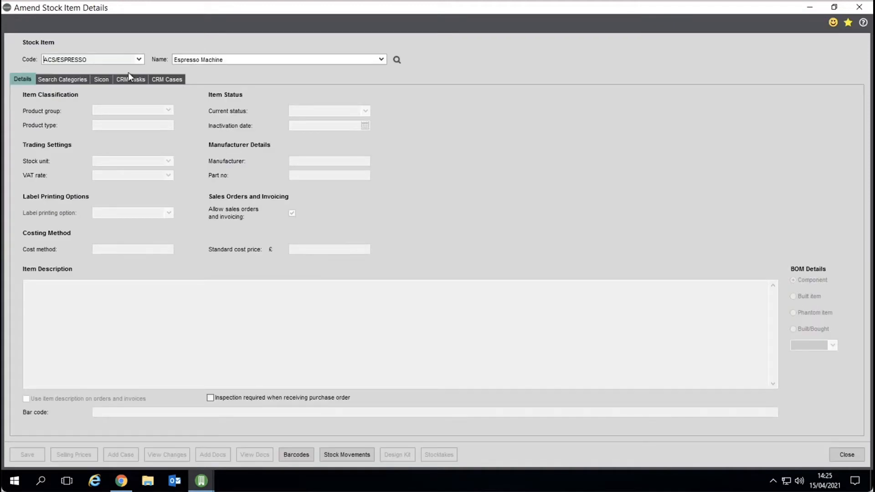
{"action": "left_click", "coordinate": [46, 80]}
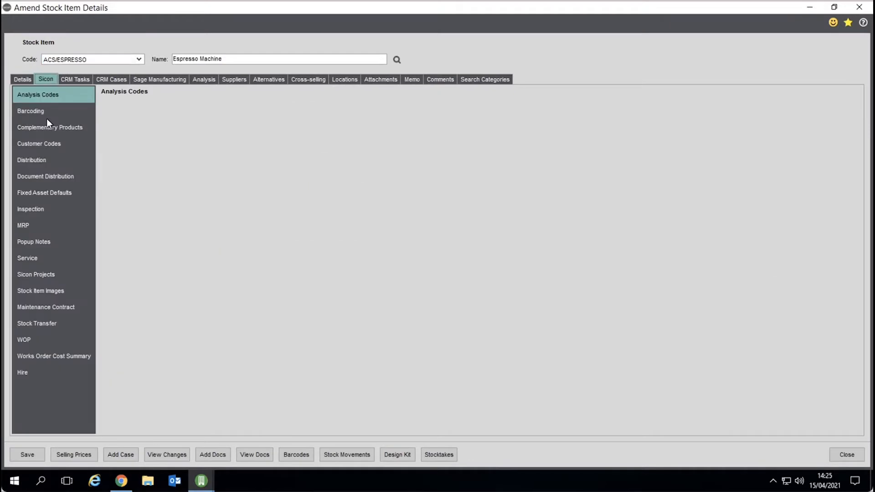
{"action": "left_click", "coordinate": [33, 163]}
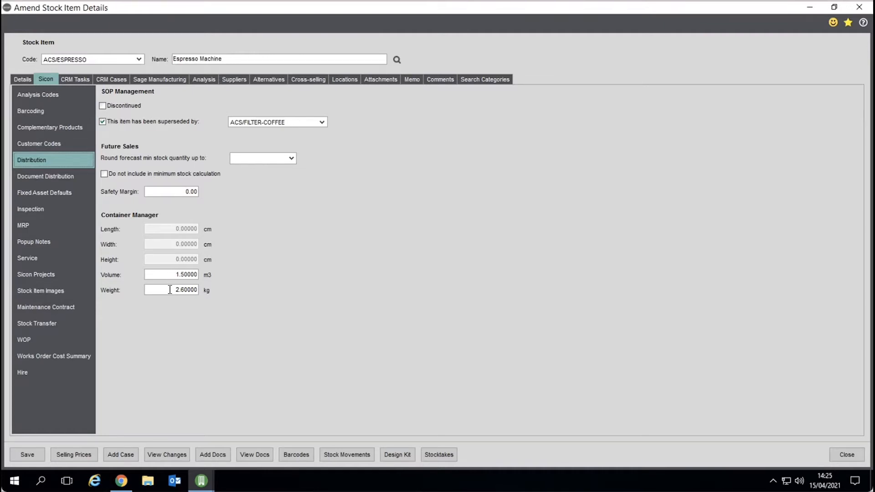
{"action": "left_click", "coordinate": [846, 454]}
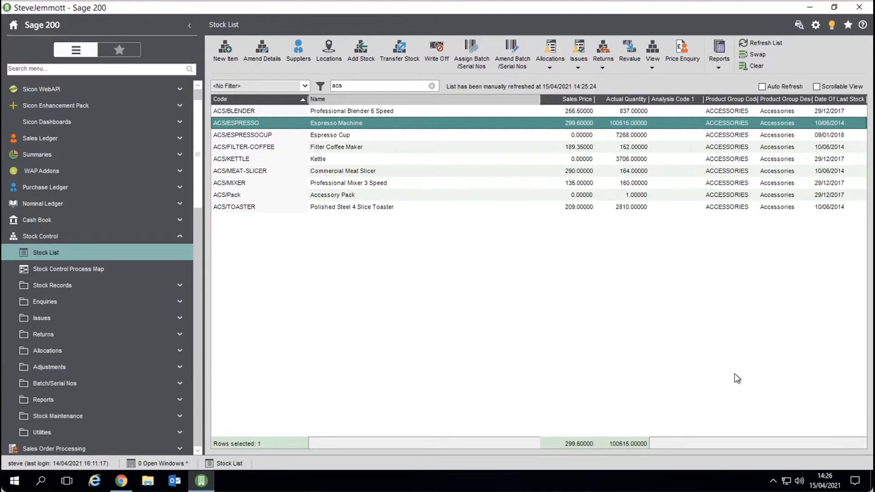
Step: Review the purchase order and container tracking profiles in Tracking Profile Maintenance, including the stages of the China container profile
{"action": "left_click", "coordinate": [138, 233]}
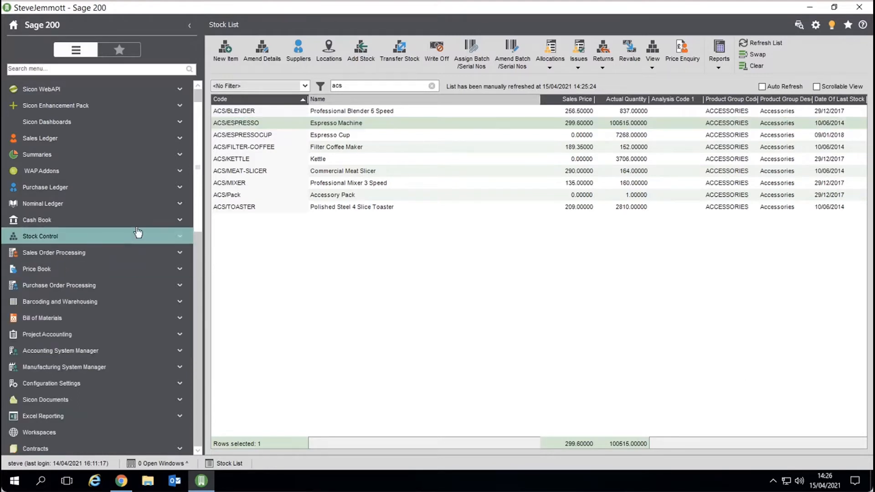
{"action": "left_click_drag", "start_coordinate": [197, 218], "coordinate": [196, 345]}
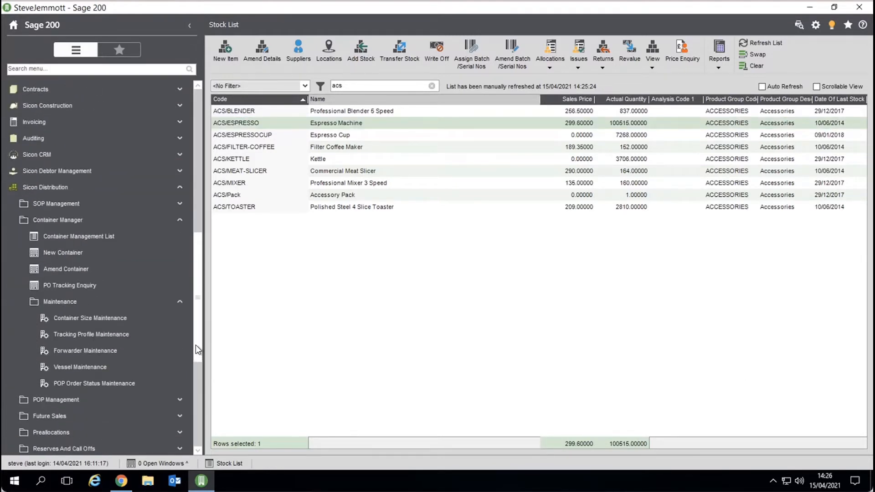
{"action": "left_click", "coordinate": [85, 334]}
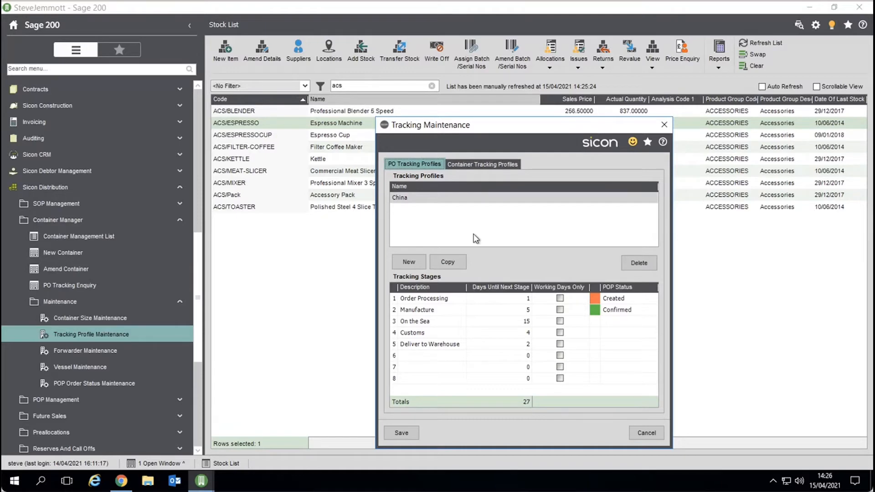
{"action": "left_click", "coordinate": [485, 166]}
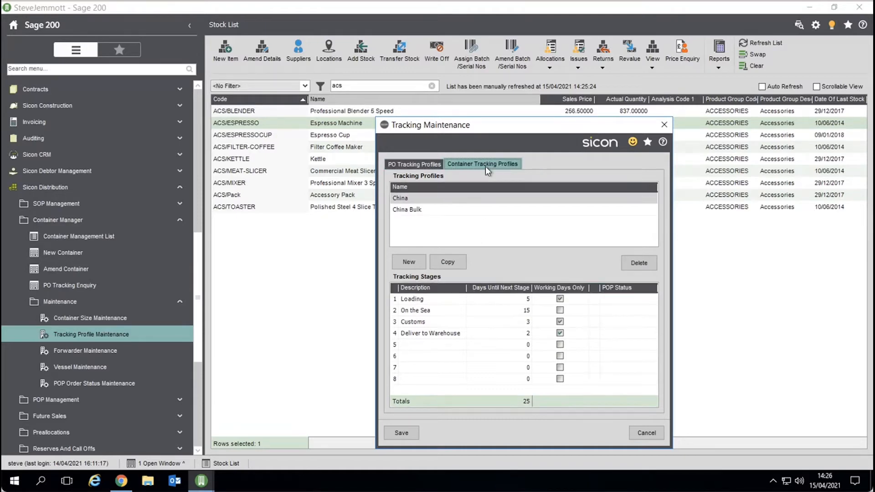
{"action": "left_click", "coordinate": [434, 204]}
{"action": "left_click", "coordinate": [433, 198]}
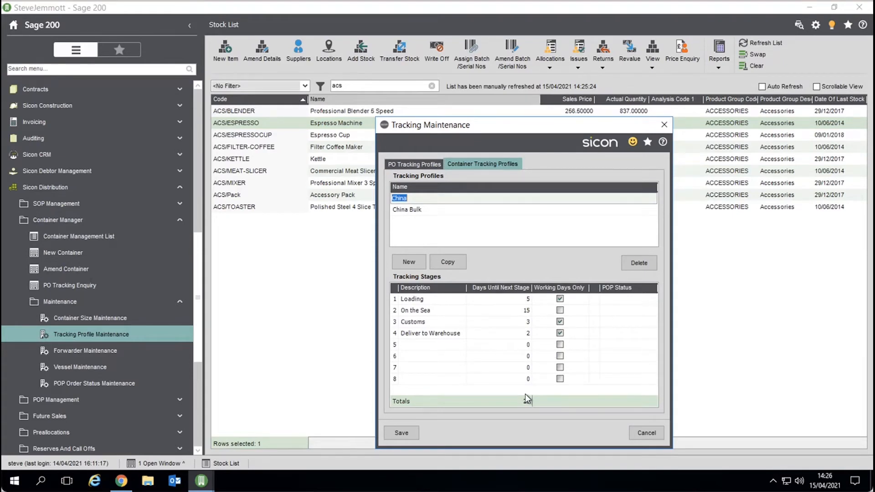
{"action": "left_click", "coordinate": [657, 431]}
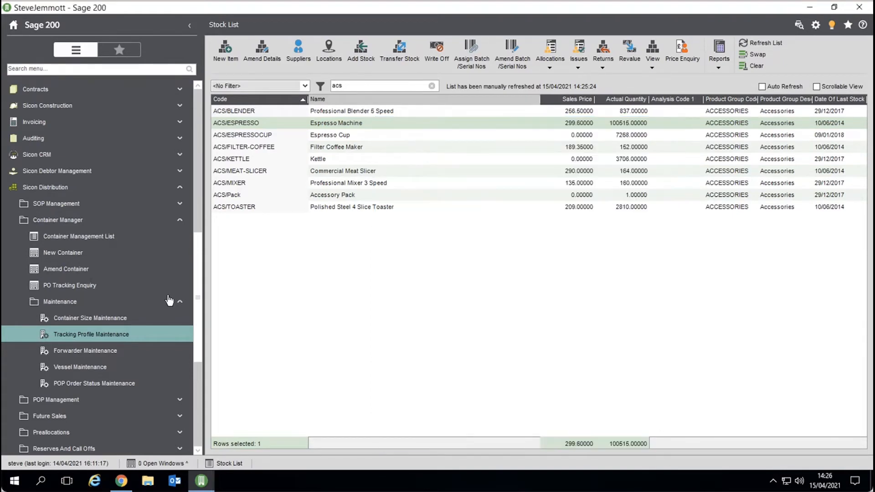
Step: Open the purchase order dated 06/04/2021 from the purchase orders list for amendment
{"action": "left_click_drag", "start_coordinate": [195, 283], "coordinate": [196, 182]}
{"action": "left_click", "coordinate": [111, 206]}
{"action": "left_click", "coordinate": [96, 220]}
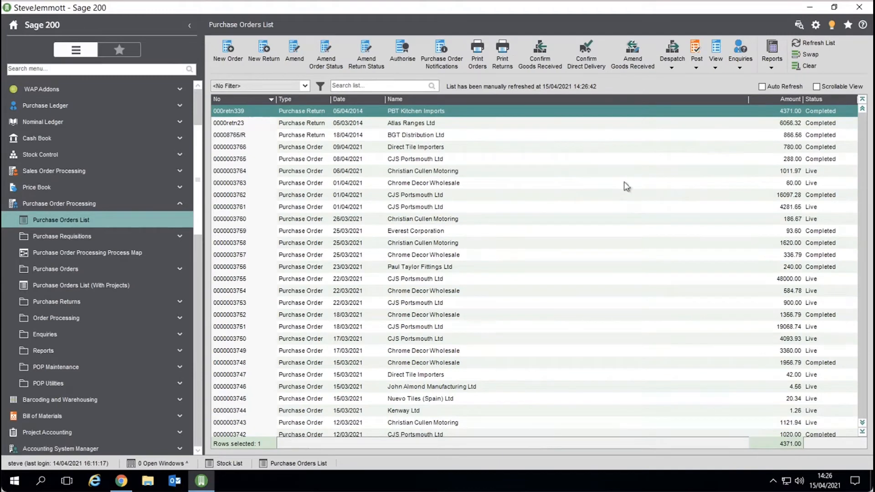
{"action": "left_click", "coordinate": [469, 174]}
{"action": "left_click", "coordinate": [304, 55]}
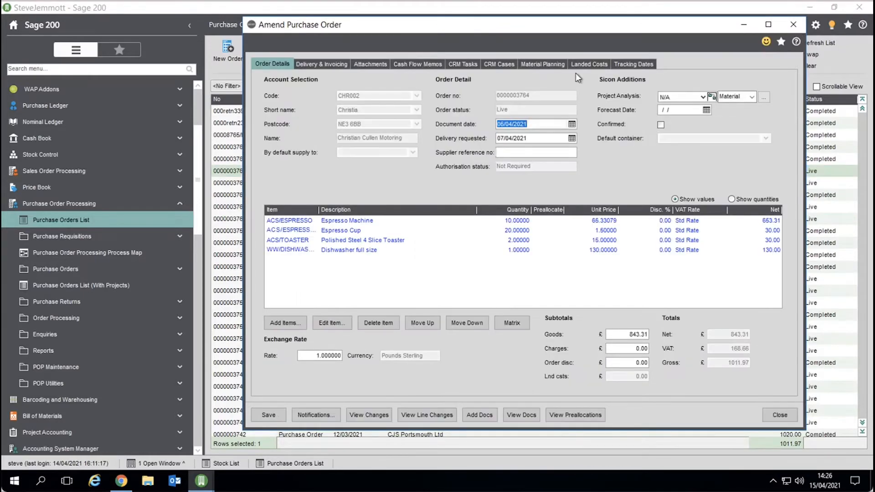
Step: Apply the China tracking profile to the purchase order's tracking dates
{"action": "left_click", "coordinate": [615, 64]}
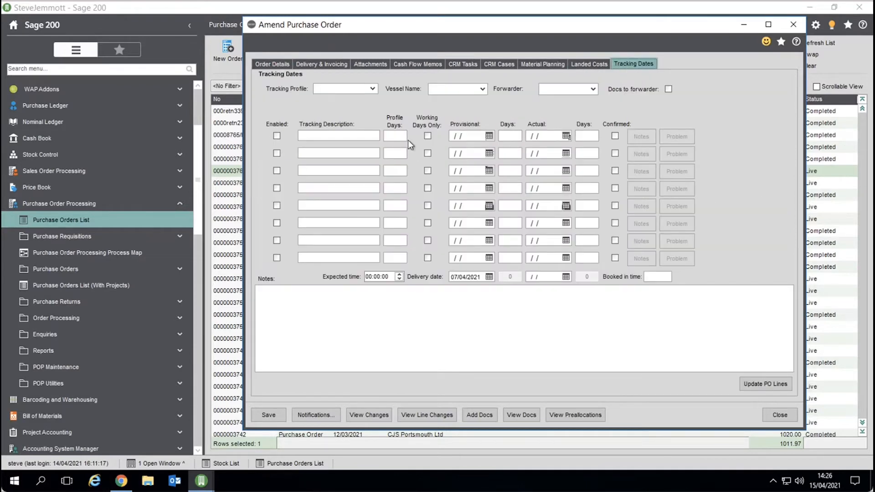
{"action": "left_click", "coordinate": [372, 89]}
{"action": "left_click", "coordinate": [359, 97]}
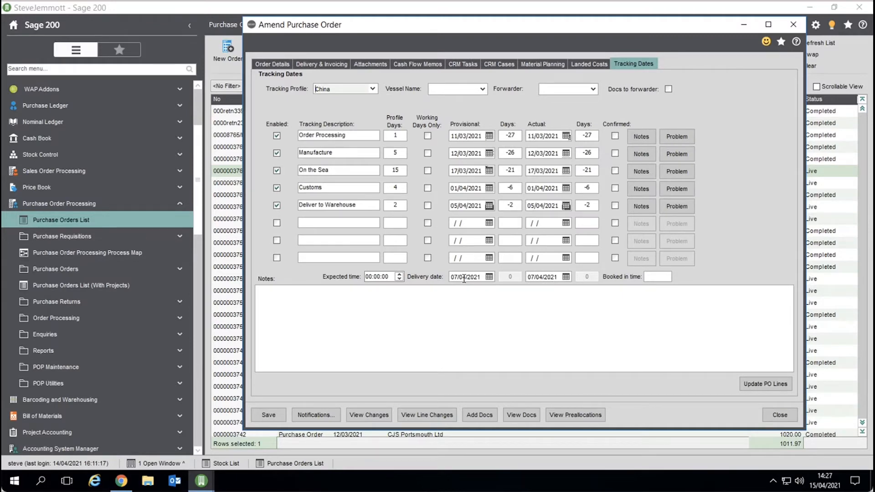
Step: Set the provisional date of the Order Processing stage to 15/04/2021 and recalculate the tracking dates
{"action": "left_click", "coordinate": [489, 136]}
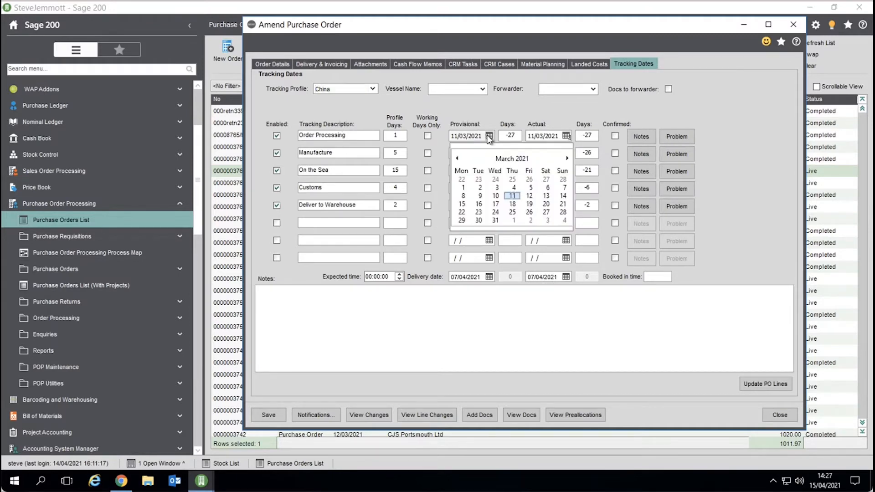
{"action": "left_click", "coordinate": [566, 158]}
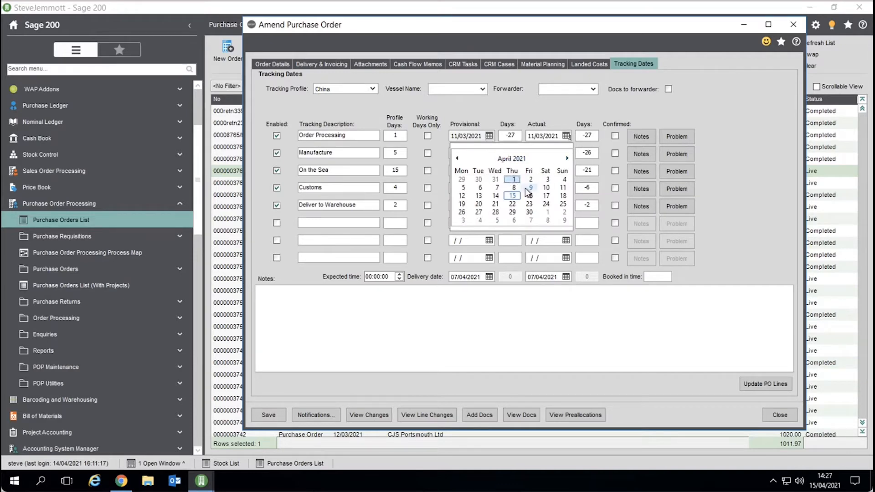
{"action": "left_click", "coordinate": [513, 196]}
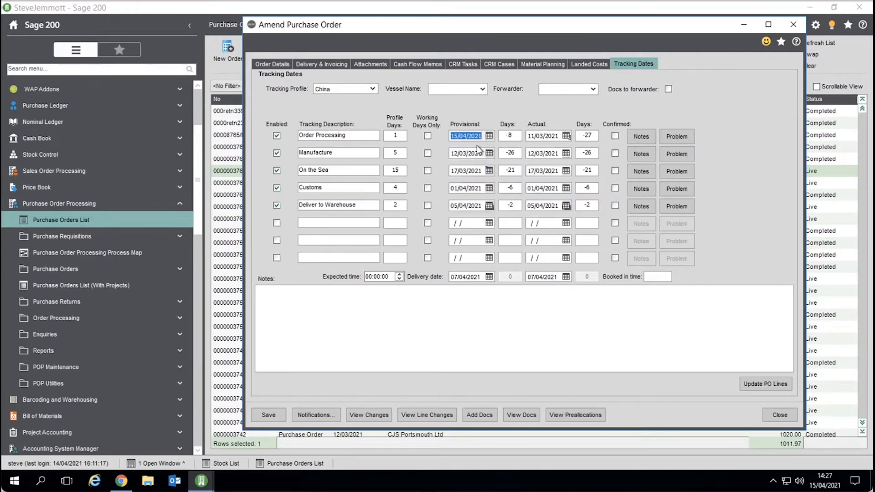
{"action": "key", "text": "Tab"}
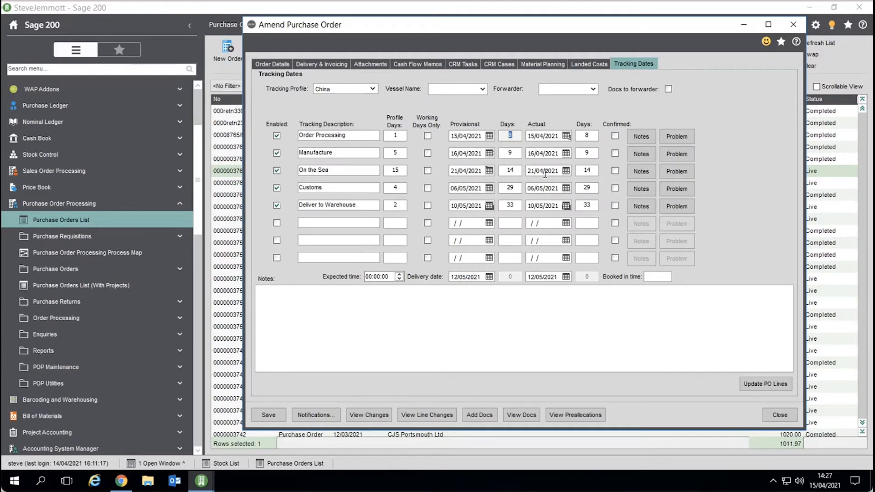
Step: Set the actual date of the Manufacture stage to 22/04/2021 and close the purchase order
{"action": "left_click", "coordinate": [565, 155]}
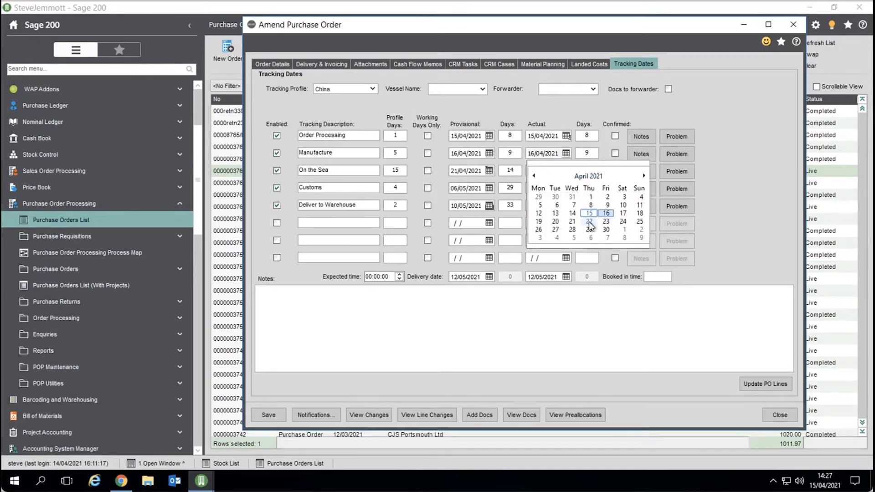
{"action": "left_click", "coordinate": [589, 222]}
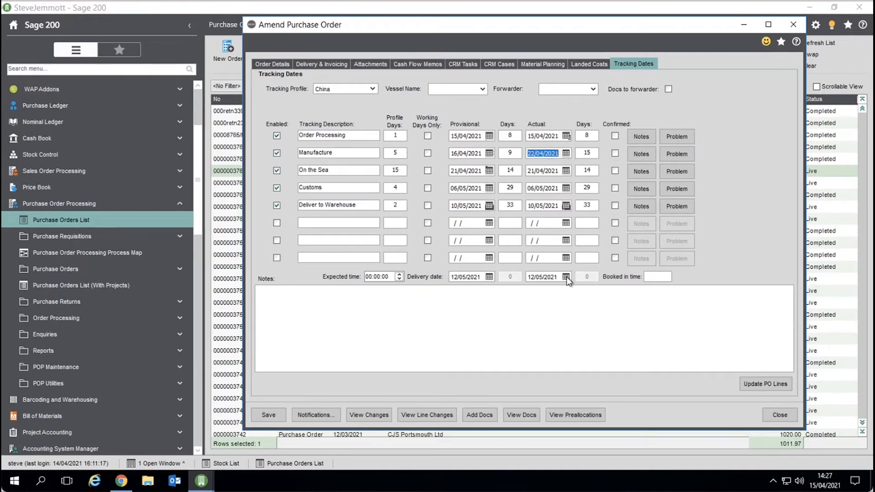
{"action": "key", "text": "Tab"}
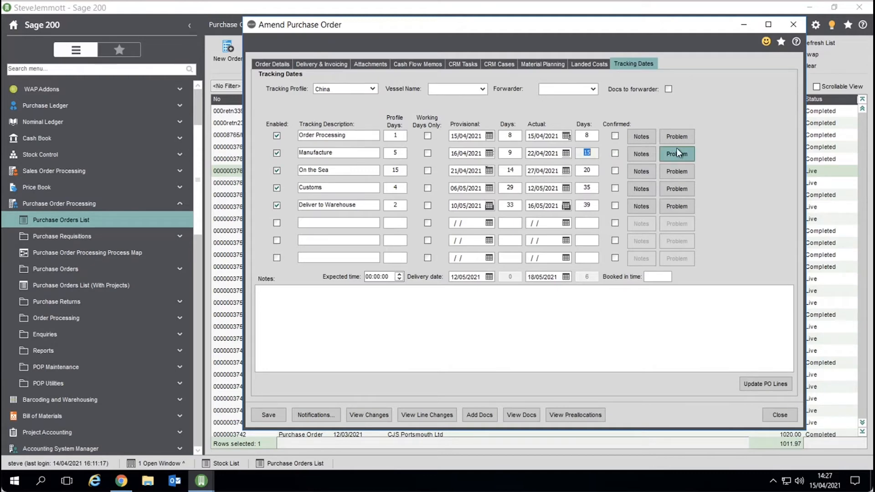
{"action": "left_click", "coordinate": [774, 415]}
{"action": "left_click", "coordinate": [539, 290]}
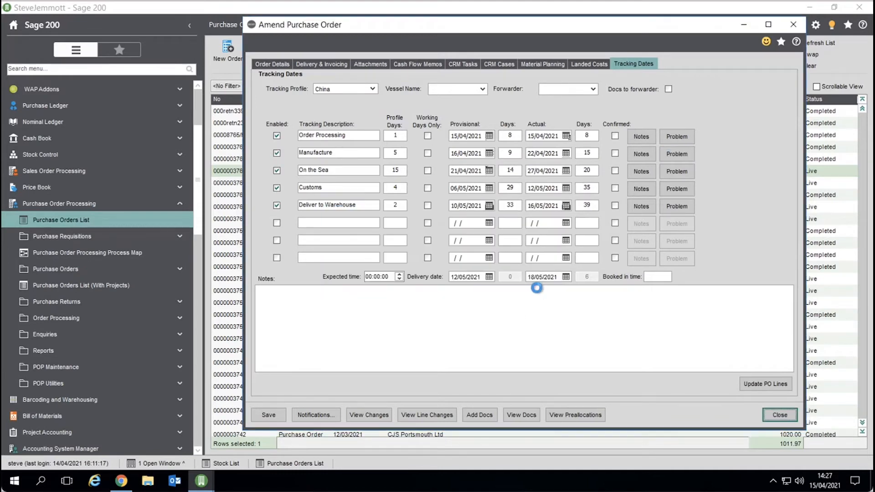
{"action": "left_click", "coordinate": [379, 313]}
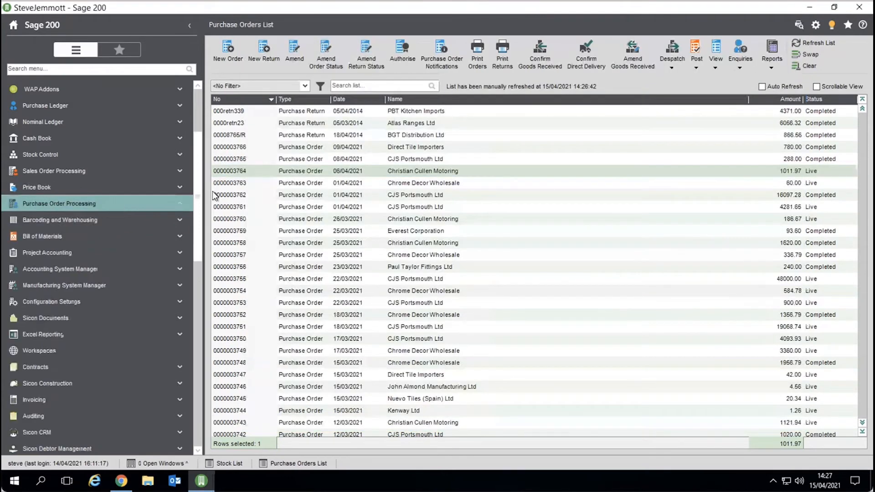
Step: Open container CON0000005 from the container management list for amendment and start editing its actual container number
{"action": "left_click_drag", "start_coordinate": [199, 204], "coordinate": [204, 299]}
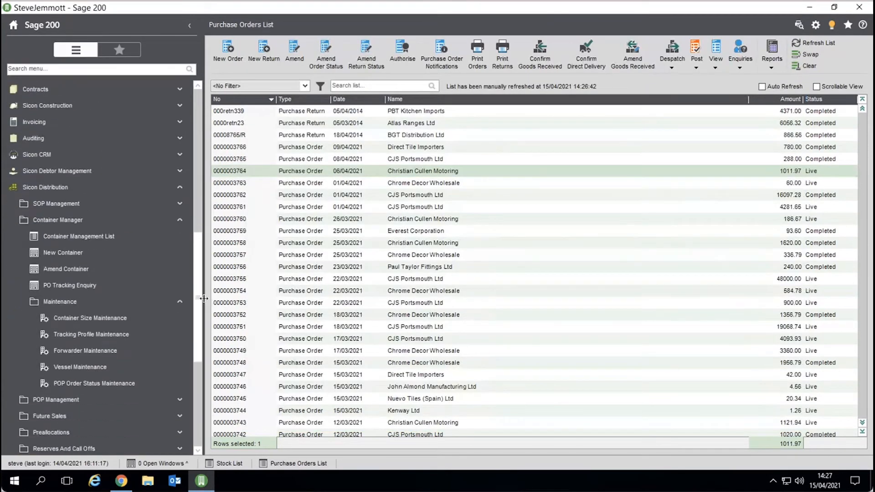
{"action": "left_click", "coordinate": [98, 236]}
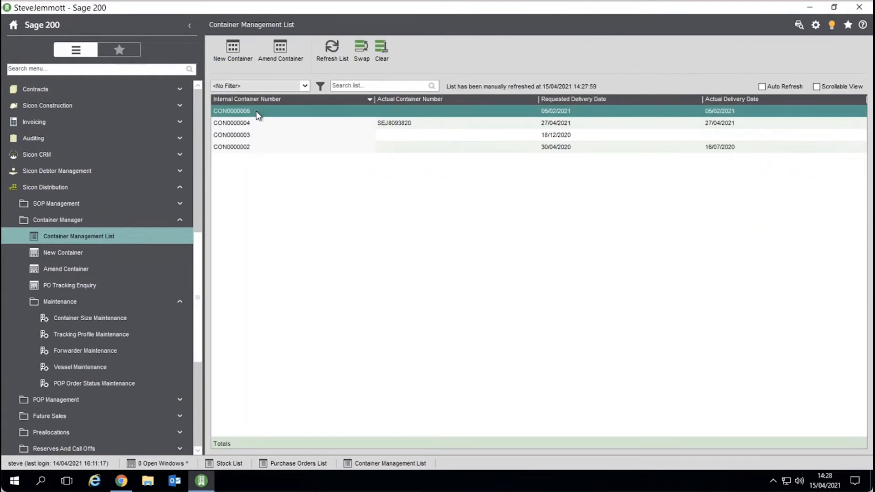
{"action": "left_click", "coordinate": [279, 66]}
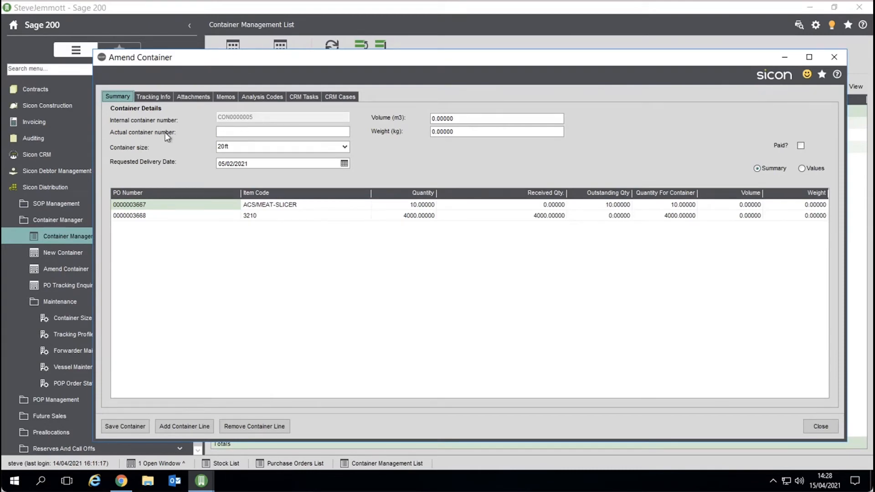
{"action": "left_click", "coordinate": [235, 132]}
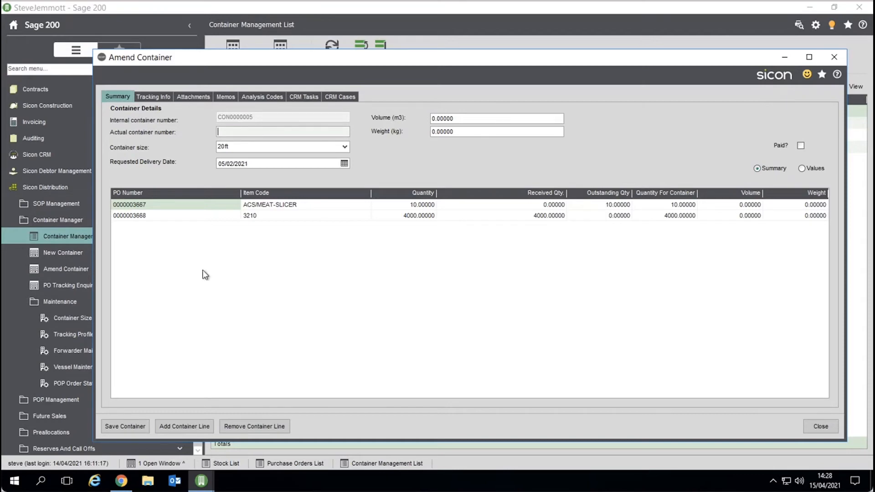
Step: Start adding container lines and search for the outstanding purchase order lines of the supplier Chrome
{"action": "left_click", "coordinate": [175, 428]}
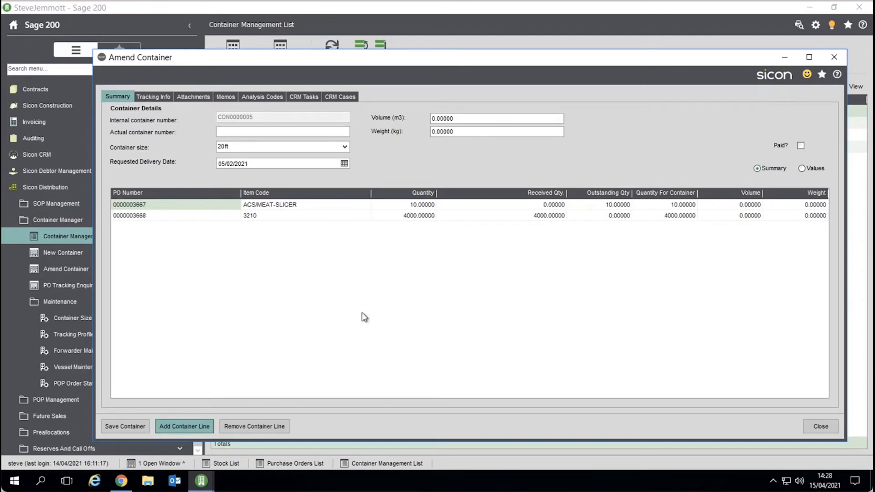
{"action": "left_click", "coordinate": [326, 119]}
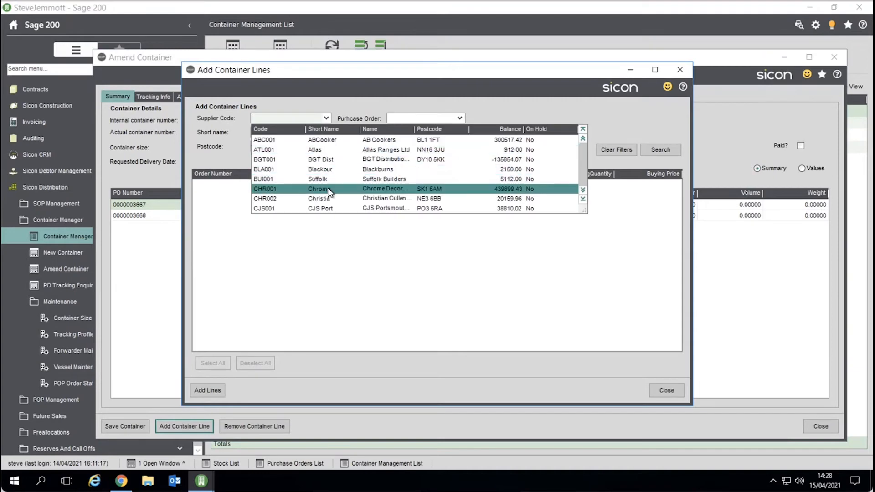
{"action": "left_click", "coordinate": [327, 187]}
{"action": "left_click", "coordinate": [662, 150]}
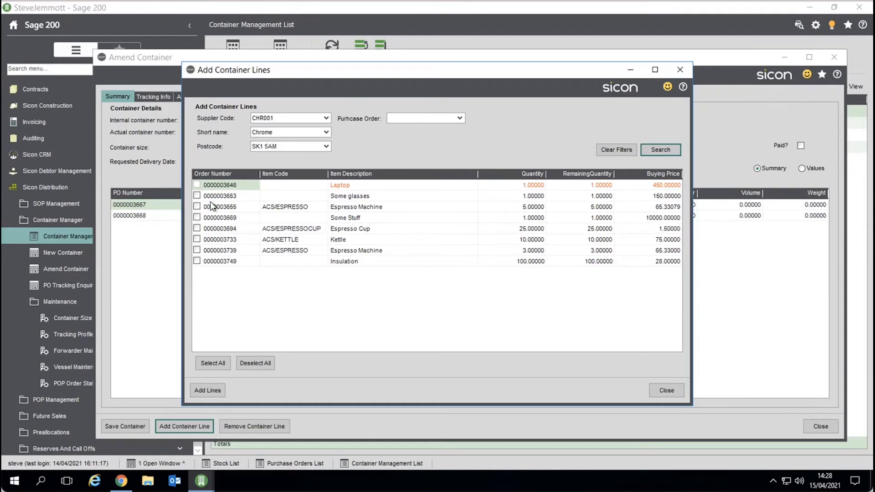
Step: Add the five-unit Espresso Machine, Some Stuff and Espresso Cup order lines to the container
{"action": "left_click", "coordinate": [196, 206]}
{"action": "left_click", "coordinate": [196, 217]}
{"action": "left_click", "coordinate": [196, 228]}
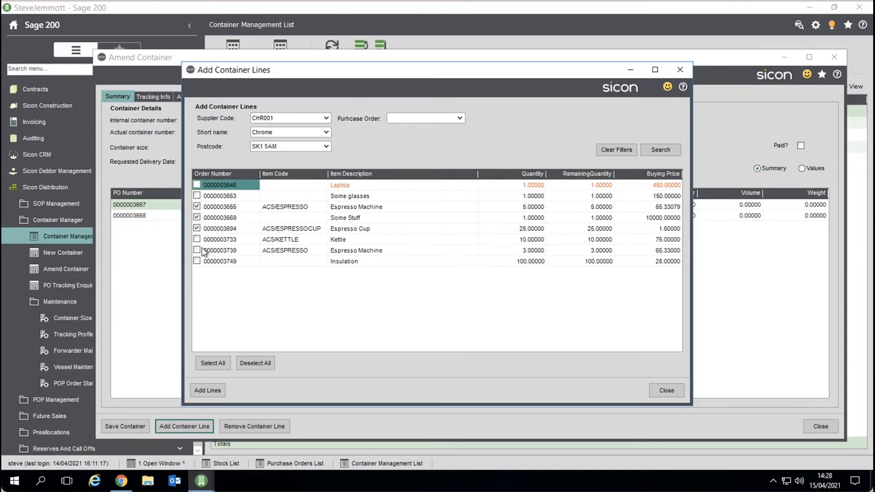
{"action": "left_click", "coordinate": [210, 390]}
{"action": "left_click", "coordinate": [522, 281]}
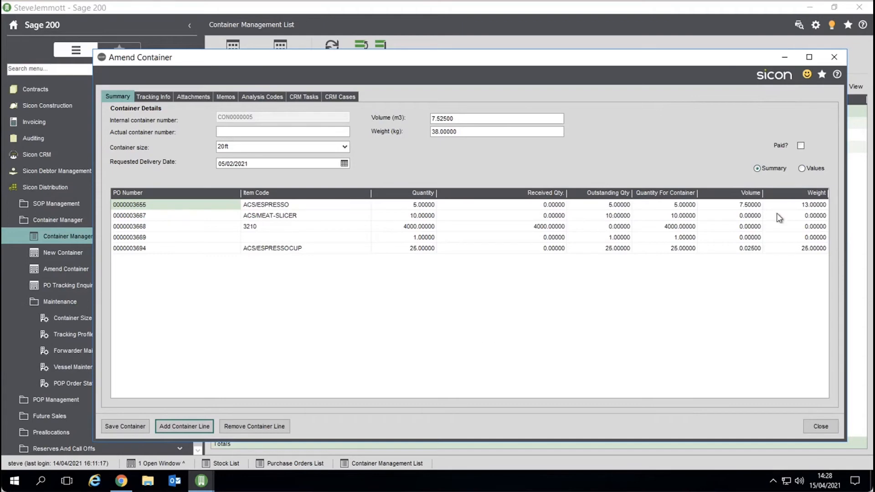
Step: Examine the container's line values, tracking dates, attachments and analysis codes
{"action": "left_click", "coordinate": [802, 169]}
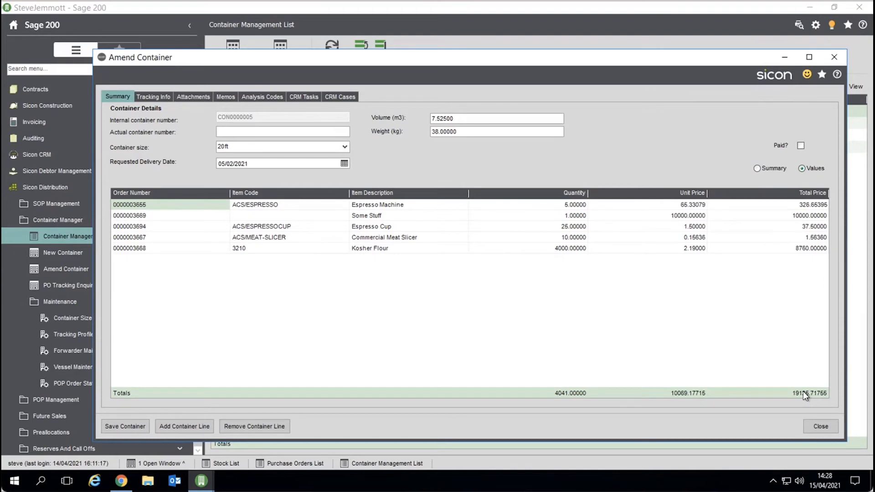
{"action": "left_click", "coordinate": [152, 101]}
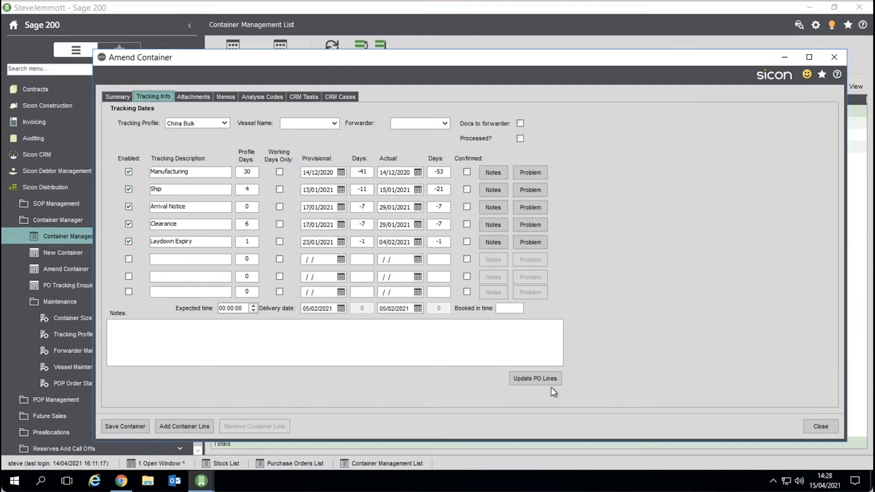
{"action": "left_click", "coordinate": [115, 97]}
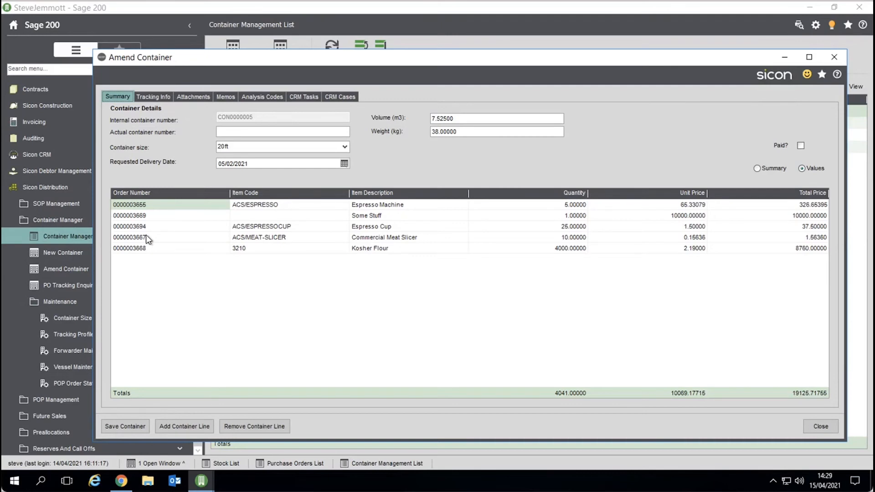
{"action": "left_click", "coordinate": [186, 96]}
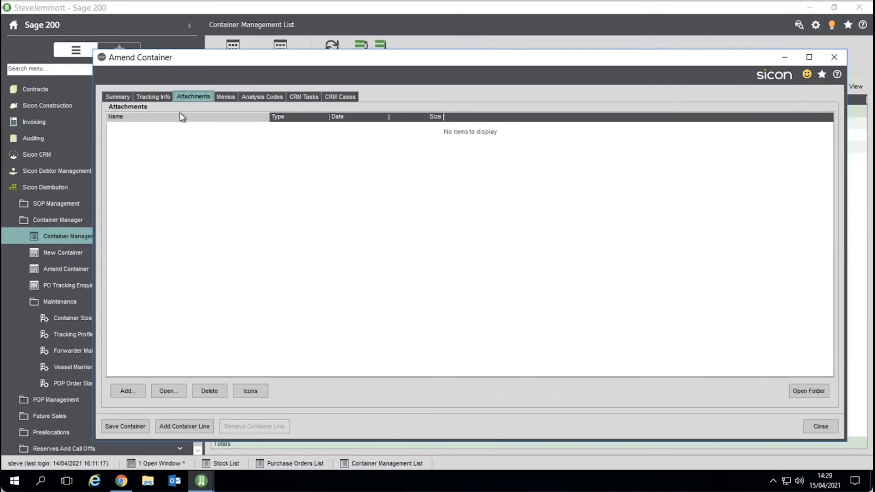
{"action": "left_click", "coordinate": [165, 98]}
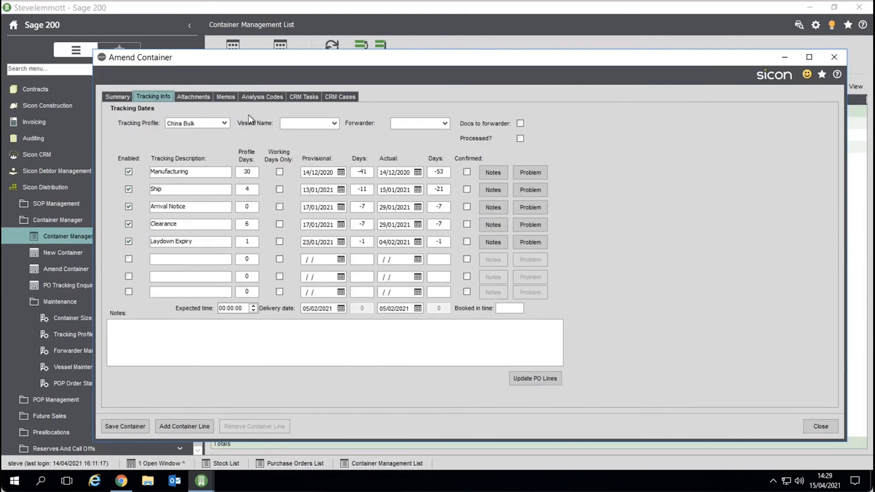
{"action": "left_click", "coordinate": [251, 97]}
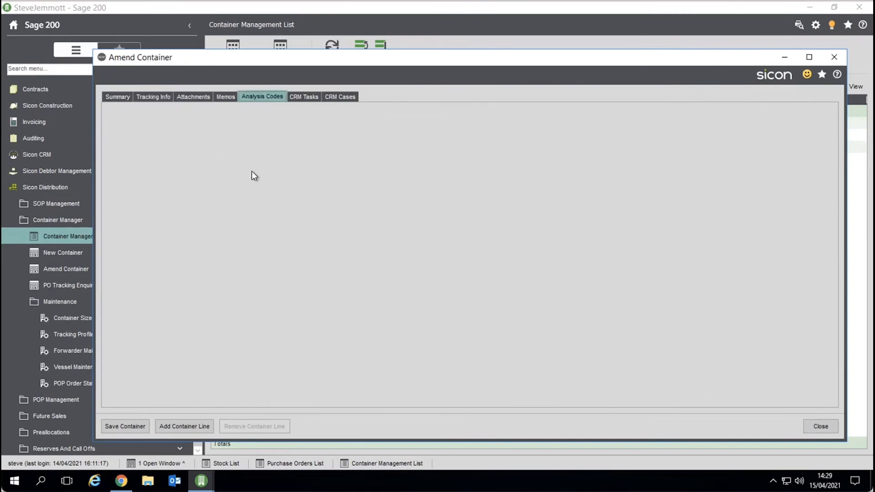
Step: Close the container without saving the changes and collapse the Container Manager's Maintenance folder
{"action": "left_click", "coordinate": [815, 425]}
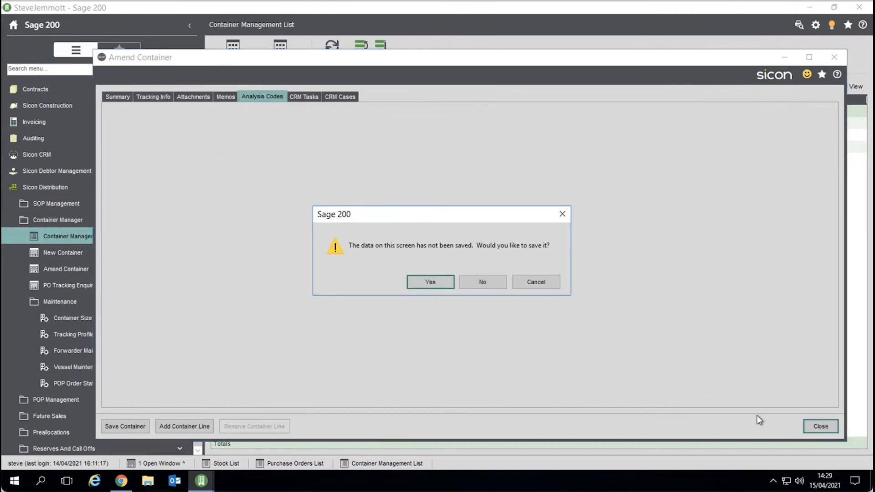
{"action": "left_click", "coordinate": [497, 286]}
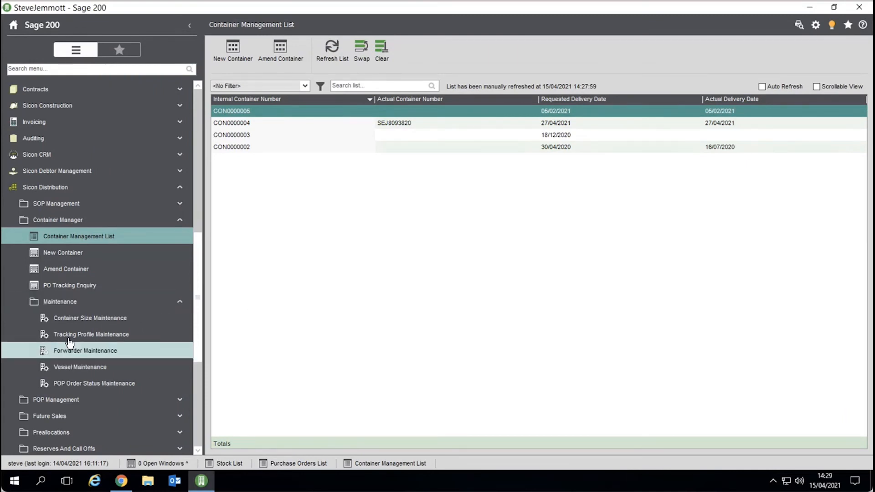
{"action": "left_click", "coordinate": [69, 304]}
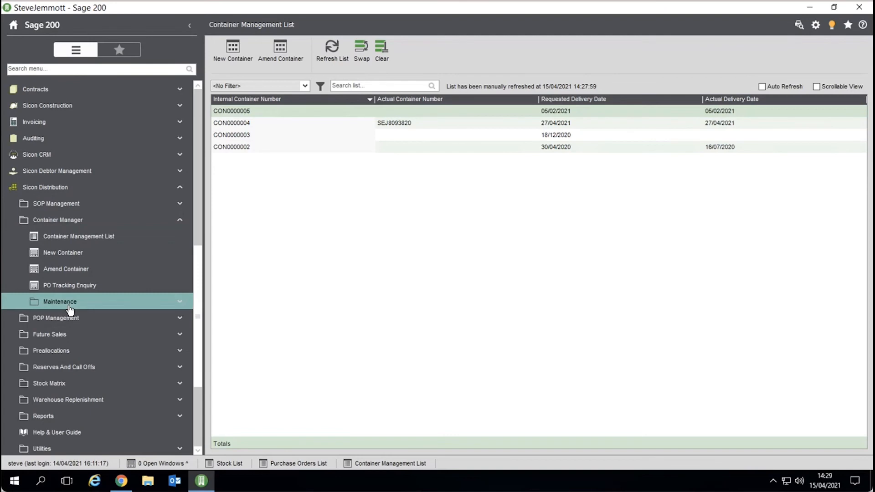